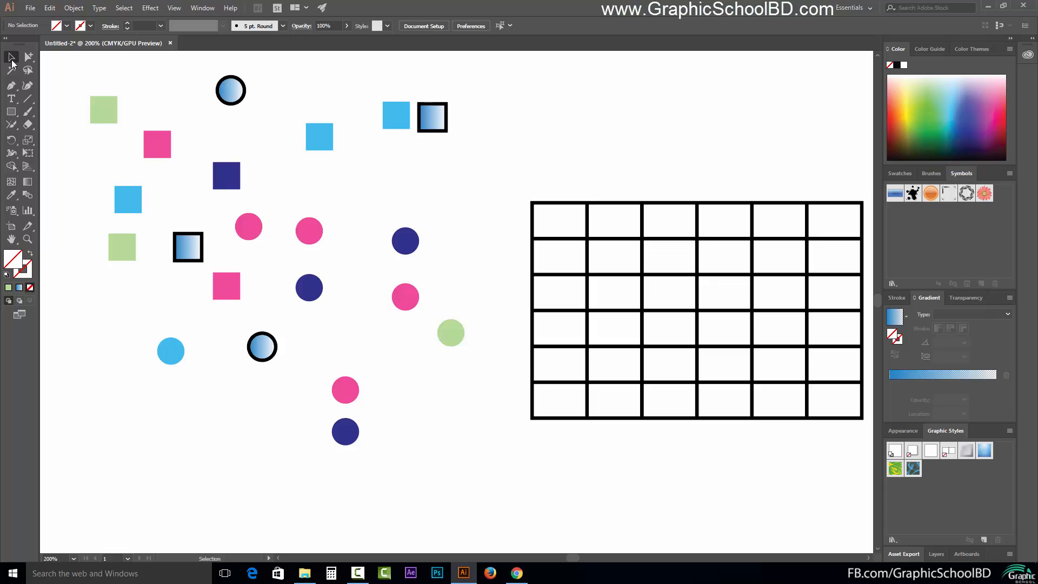
Individually reposition the upper green square, gradient circle, two light-blue squares and gradient square, and shift the black table slightly left.
{"action": "mouse_move", "coordinate": [123, 118]}
{"action": "left_mouse_down"}
{"action": "mouse_move", "coordinate": [131, 128]}
{"action": "mouse_move", "coordinate": [121, 124]}
{"action": "left_mouse_up"}
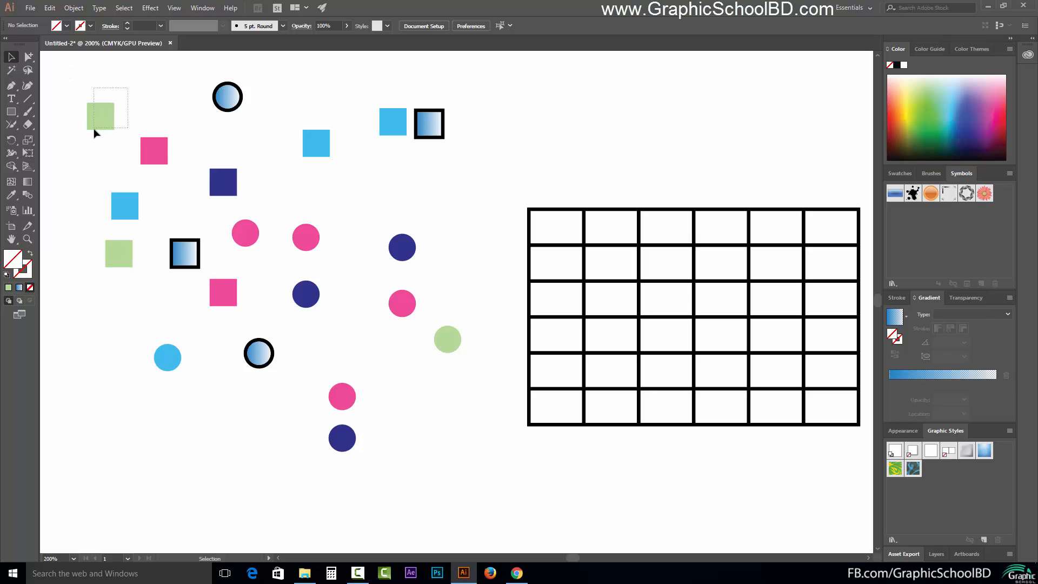
{"action": "left_click", "coordinate": [100, 116]}
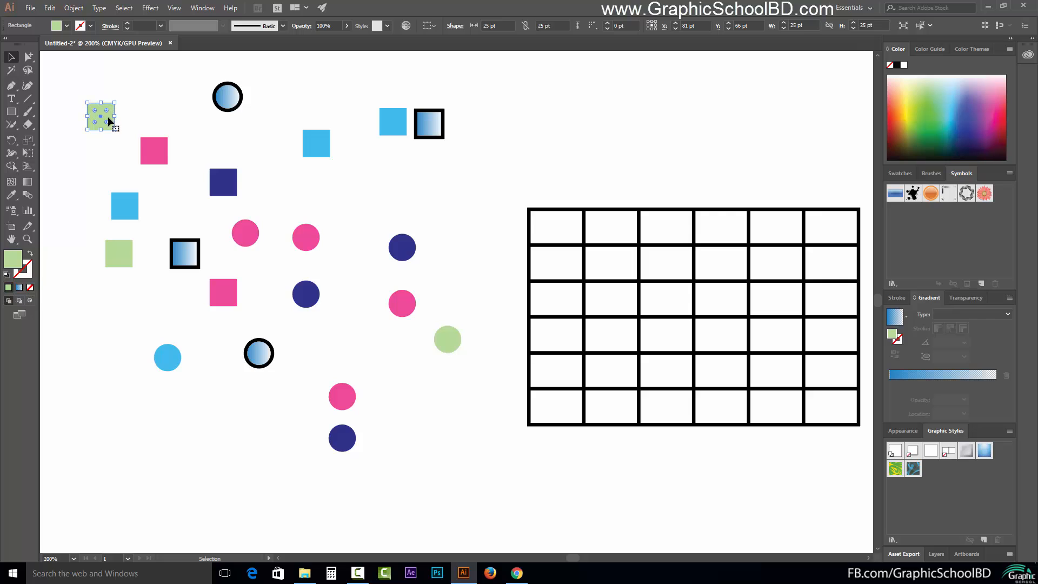
{"action": "left_click_drag", "start_coordinate": [110, 117], "coordinate": [195, 125]}
{"action": "left_click_drag", "start_coordinate": [241, 95], "coordinate": [268, 83]}
{"action": "left_click_drag", "start_coordinate": [320, 140], "coordinate": [340, 153]}
{"action": "left_click_drag", "start_coordinate": [395, 122], "coordinate": [331, 100]}
{"action": "left_click_drag", "start_coordinate": [431, 129], "coordinate": [475, 164]}
{"action": "left_click_drag", "start_coordinate": [574, 241], "coordinate": [551, 210]}
Select the vertically stacked pink and dark-blue circles in the middle together and move them slightly up and right.
{"action": "left_click_drag", "start_coordinate": [311, 218], "coordinate": [310, 294]}
{"action": "left_click_drag", "start_coordinate": [310, 241], "coordinate": [331, 231]}
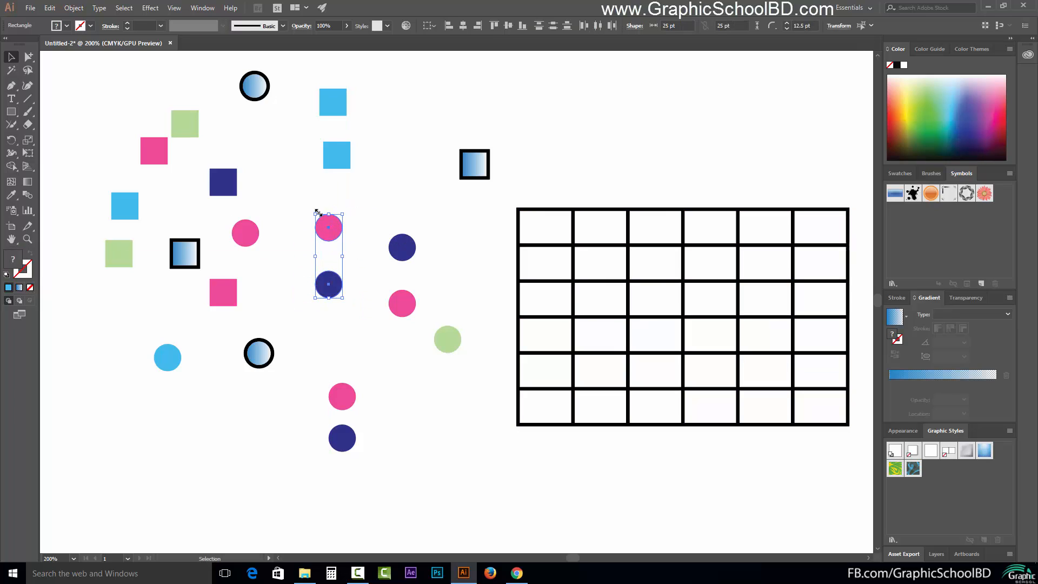
{"action": "left_click", "coordinate": [309, 201]}
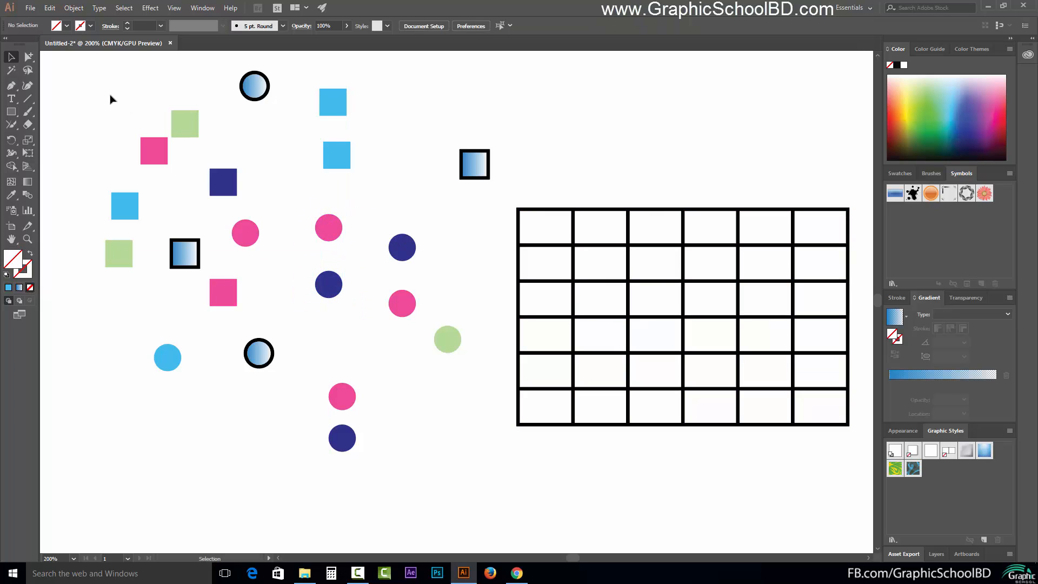
Select the green, pink, dark-blue and light-blue squares as a group and move them below the other shapes.
{"action": "left_click_drag", "start_coordinate": [104, 103], "coordinate": [238, 219]}
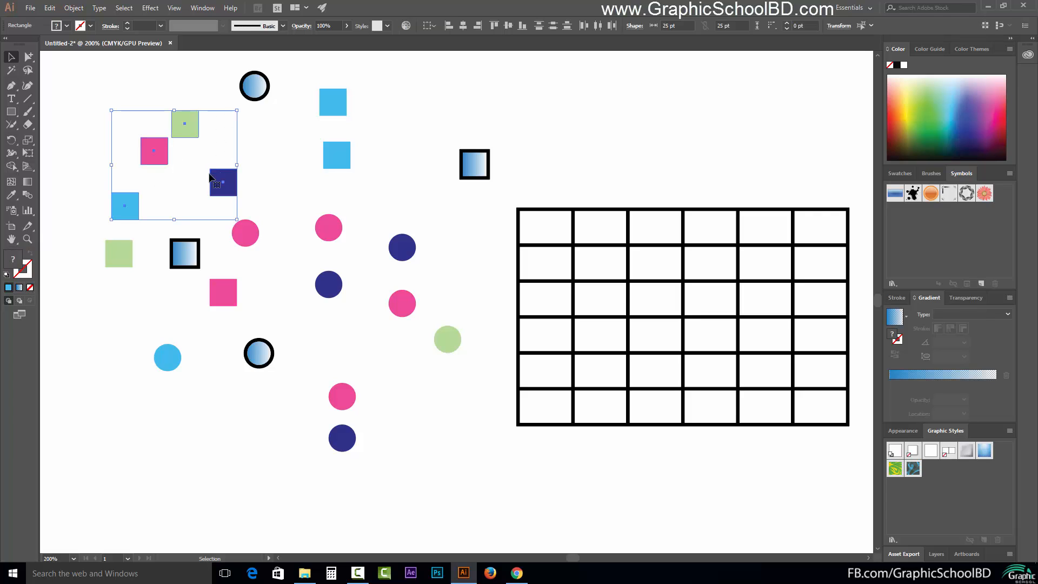
{"action": "left_click_drag", "start_coordinate": [196, 127], "coordinate": [222, 414]}
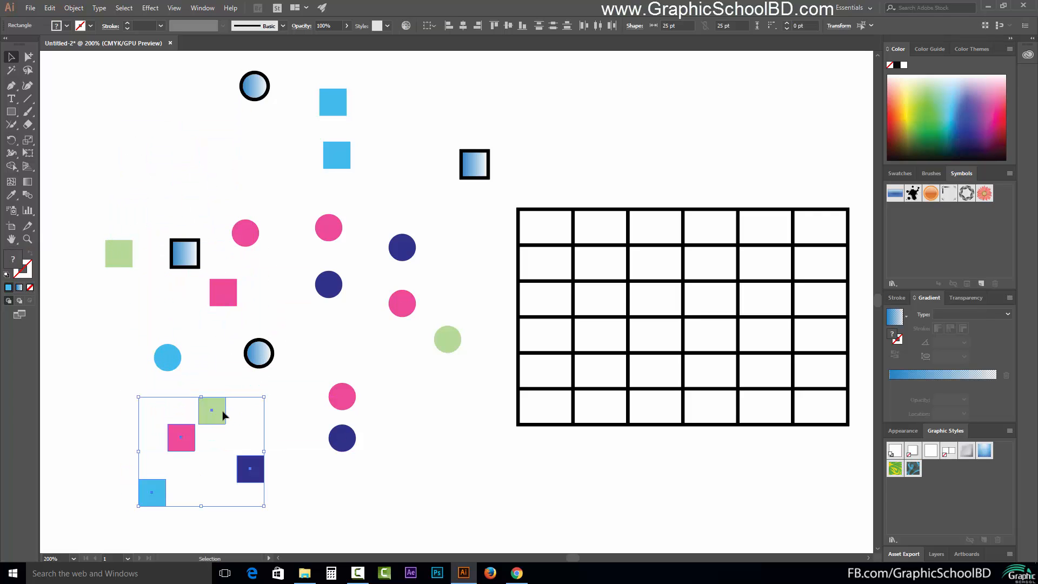
{"action": "left_click", "coordinate": [285, 303]}
Move the green and gradient squares up together, and reposition the pink circle and the upper gradient circle beneath them.
{"action": "left_click_drag", "start_coordinate": [103, 100], "coordinate": [156, 148]}
{"action": "left_click", "coordinate": [193, 165]}
{"action": "left_click", "coordinate": [244, 227]}
{"action": "left_click_drag", "start_coordinate": [244, 227], "coordinate": [140, 194]}
{"action": "left_click", "coordinate": [230, 198]}
{"action": "left_click", "coordinate": [250, 92]}
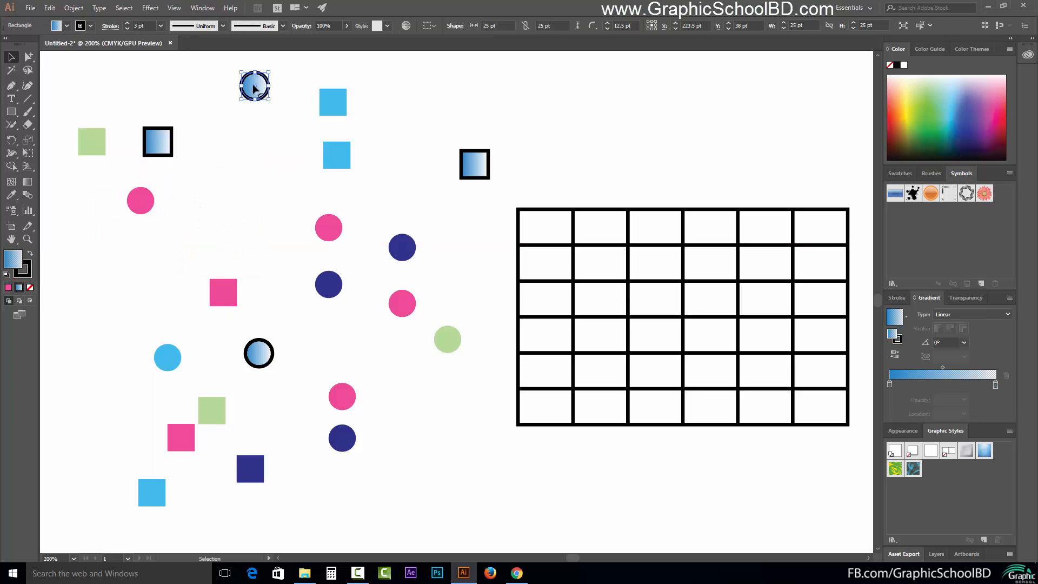
{"action": "left_click_drag", "start_coordinate": [258, 85], "coordinate": [251, 208]}
Select the gradient square near the table together with the lower light-blue square and move both left.
{"action": "left_click_drag", "start_coordinate": [282, 70], "coordinate": [408, 221]}
{"action": "left_click", "coordinate": [382, 171]}
{"action": "left_click_drag", "start_coordinate": [415, 109], "coordinate": [505, 180]}
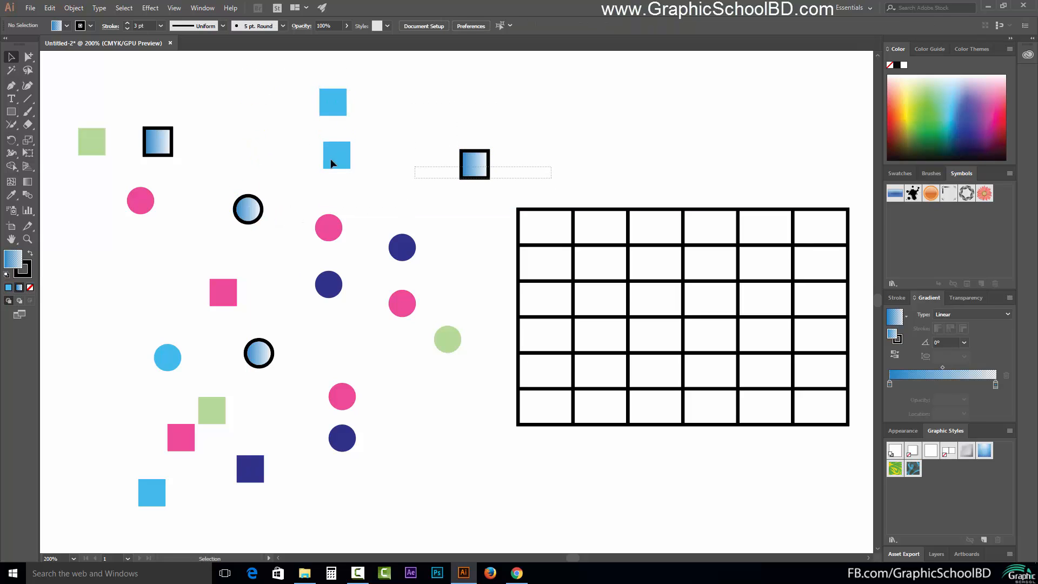
{"action": "left_click", "coordinate": [339, 157], "text": "shift"}
{"action": "left_click_drag", "start_coordinate": [342, 156], "coordinate": [230, 154]}
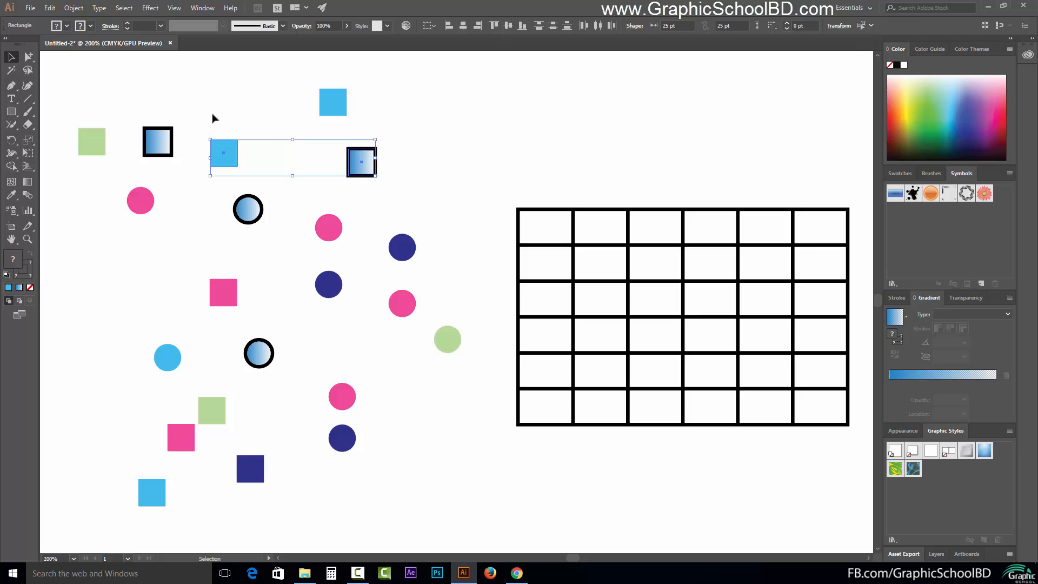
Try selecting groups of shapes with a selection marquee and light-blue squares individually, clearing the selections in between.
{"action": "left_click", "coordinate": [68, 102]}
{"action": "left_click_drag", "start_coordinate": [68, 101], "coordinate": [184, 241]}
{"action": "left_click", "coordinate": [183, 240]}
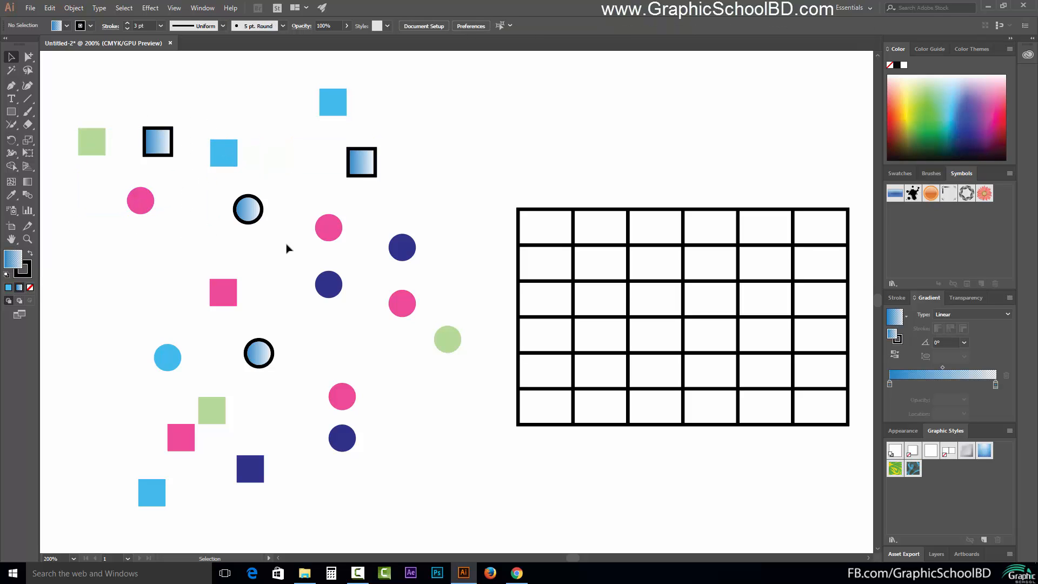
{"action": "left_click_drag", "start_coordinate": [285, 244], "coordinate": [206, 125]}
{"action": "left_click", "coordinate": [205, 122]}
{"action": "left_click", "coordinate": [214, 158]}
{"action": "left_click", "coordinate": [327, 107]}
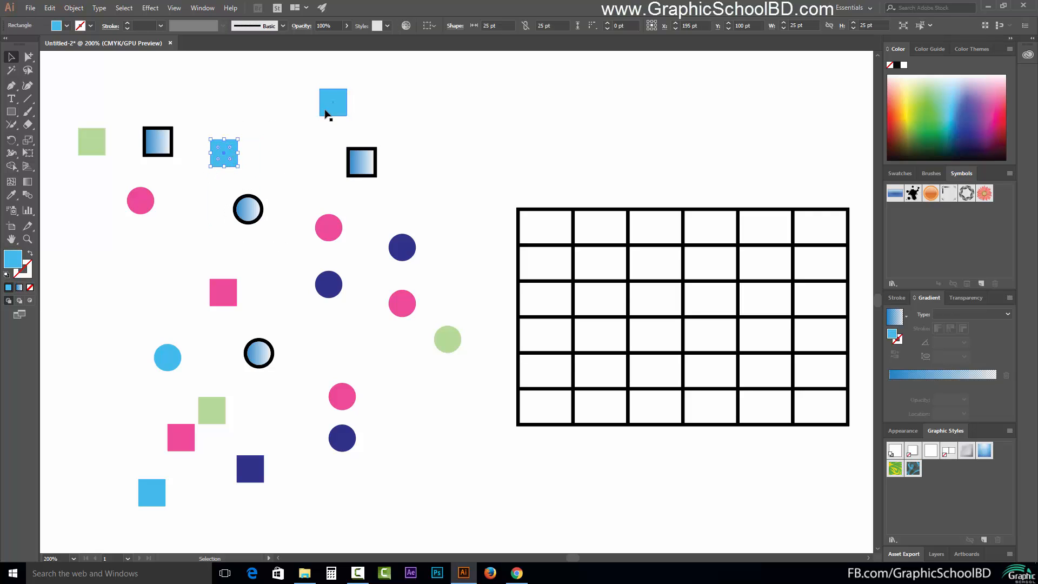
{"action": "left_click", "coordinate": [231, 95]}
{"action": "left_click_drag", "start_coordinate": [209, 89], "coordinate": [307, 121]}
{"action": "left_click_drag", "start_coordinate": [258, 58], "coordinate": [418, 184]}
{"action": "left_click", "coordinate": [414, 177]}
Reposition the upper light-blue and gradient squares, and rotate the gradient square about 7° clockwise.
{"action": "left_click_drag", "start_coordinate": [337, 101], "coordinate": [312, 111]}
{"action": "left_click_drag", "start_coordinate": [354, 170], "coordinate": [362, 125]}
{"action": "left_click_drag", "start_coordinate": [388, 118], "coordinate": [443, 129]}
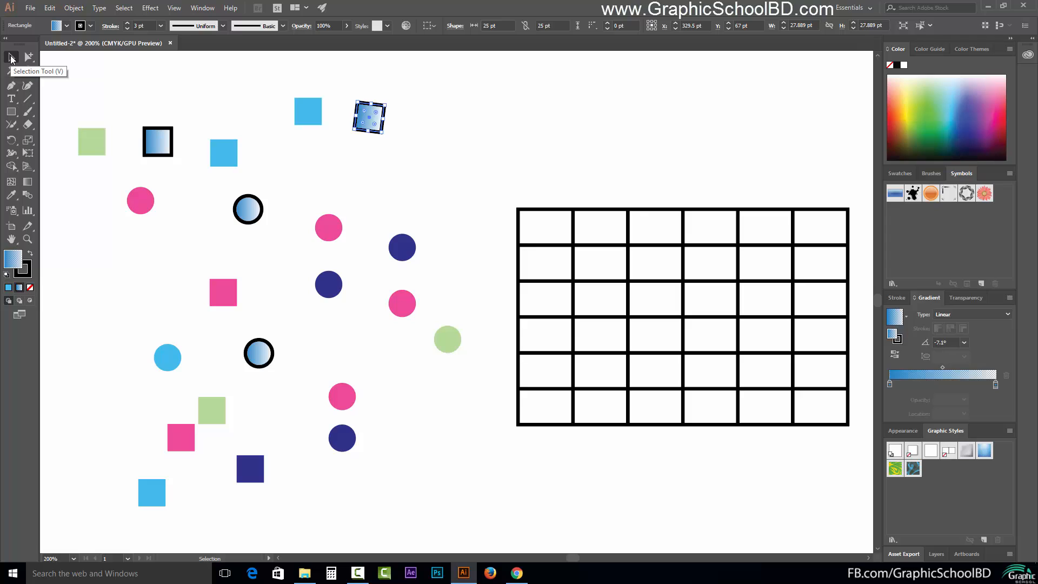
{"action": "key", "text": "v"}
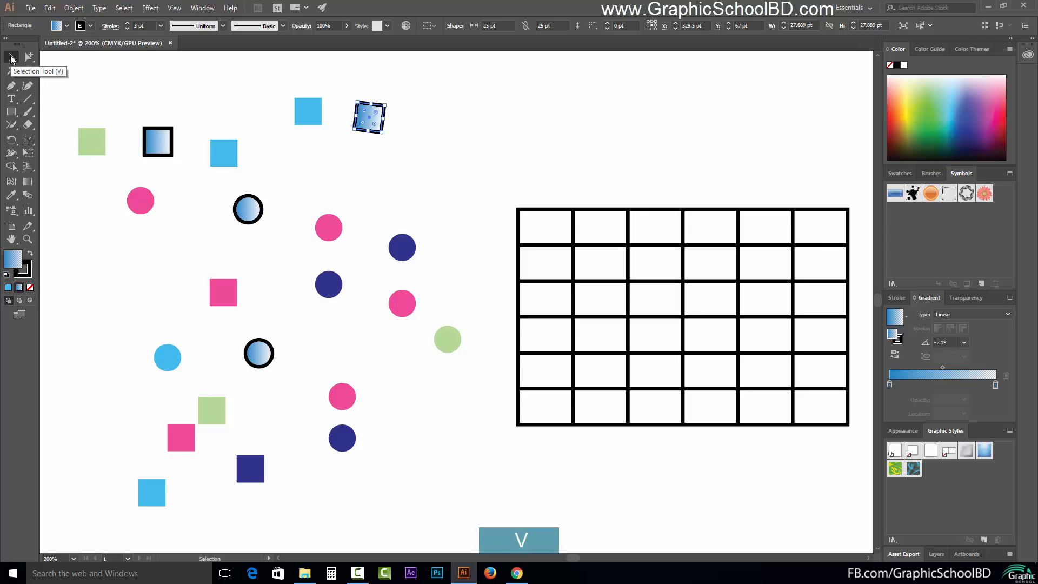
{"action": "left_click", "coordinate": [398, 182]}
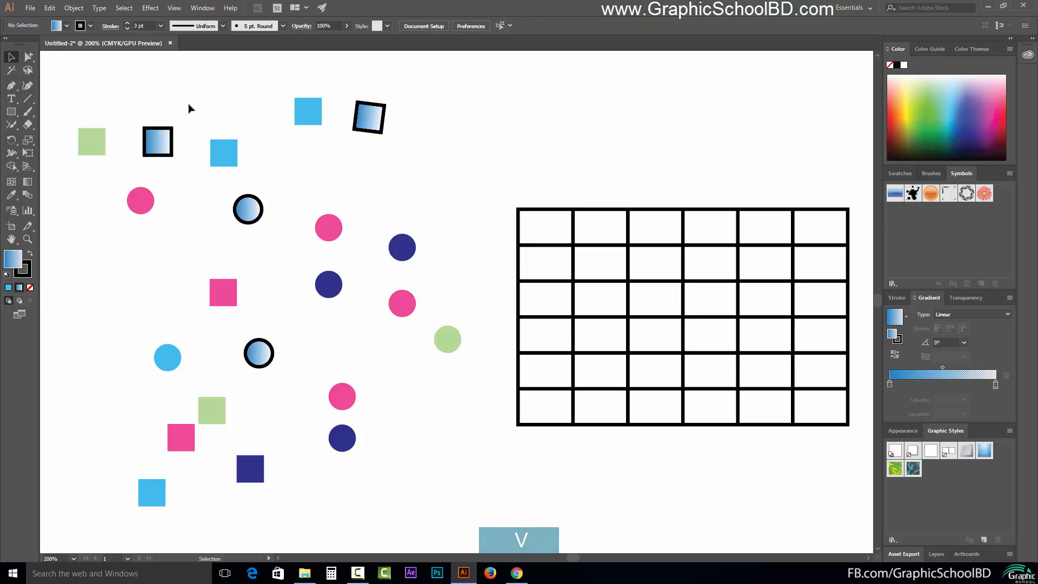
Move the lower light-blue square right, to just above and right of the upper gradient circle.
{"action": "left_click_drag", "start_coordinate": [216, 131], "coordinate": [232, 176]}
{"action": "left_click", "coordinate": [233, 175]}
{"action": "left_click", "coordinate": [219, 155]}
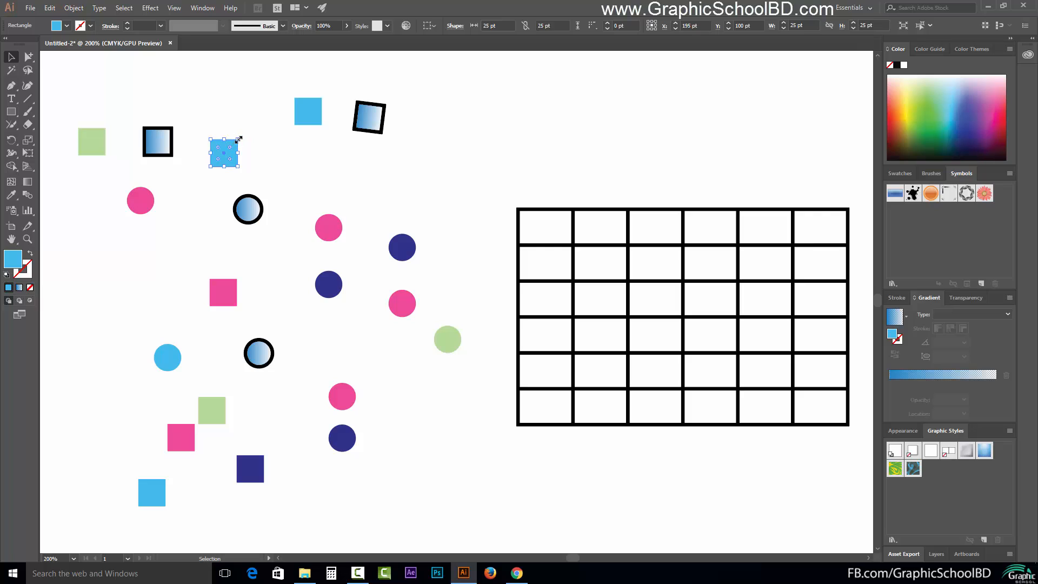
{"action": "left_click", "coordinate": [272, 158]}
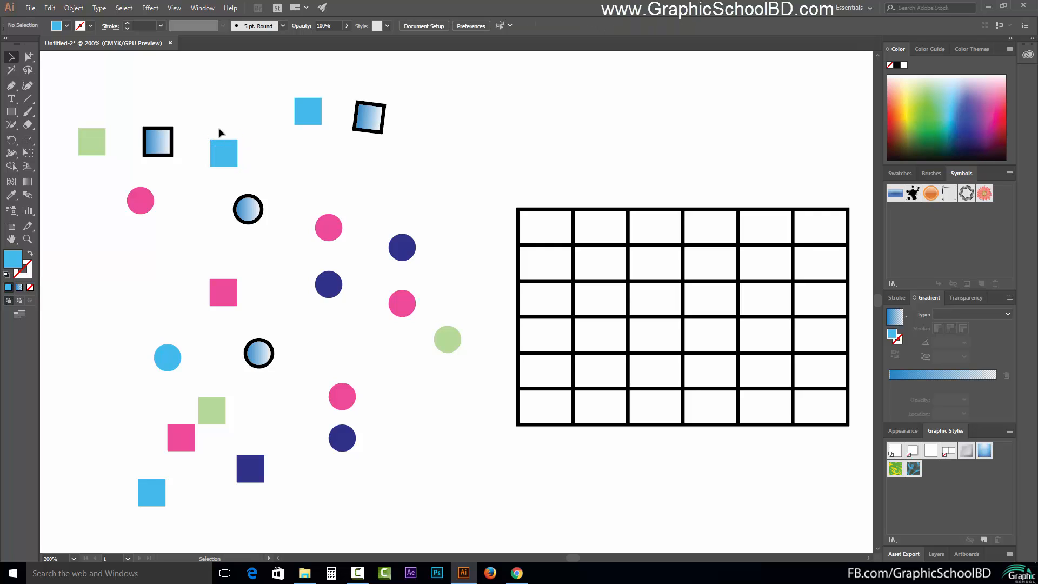
{"action": "left_click_drag", "start_coordinate": [225, 157], "coordinate": [301, 176]}
{"action": "left_click", "coordinate": [301, 179]}
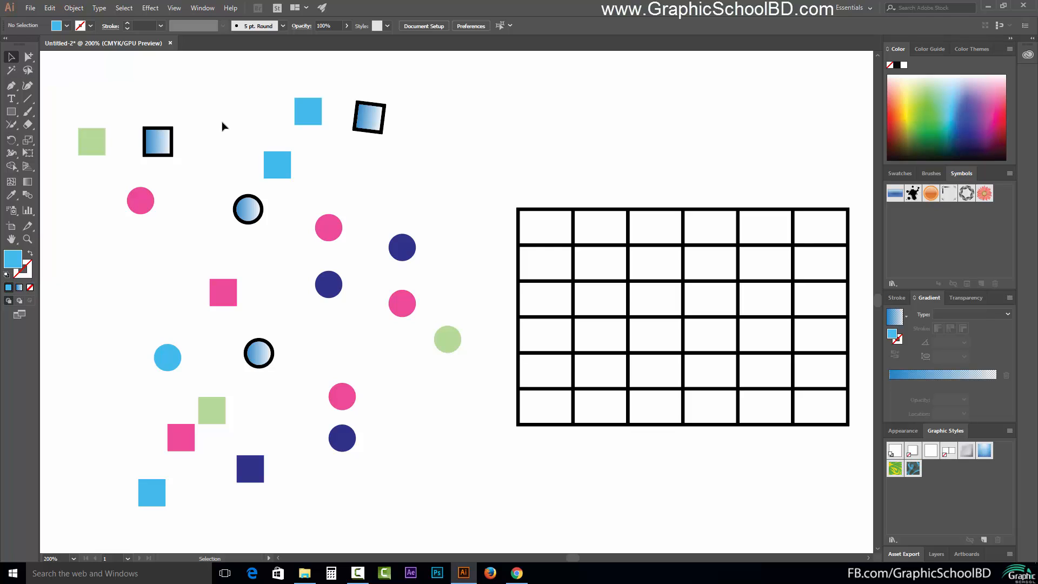
Examine the Move options for the lower light-blue square and cancel without moving it.
{"action": "left_click_drag", "start_coordinate": [222, 130], "coordinate": [279, 184]}
{"action": "left_click_drag", "start_coordinate": [244, 129], "coordinate": [280, 176]}
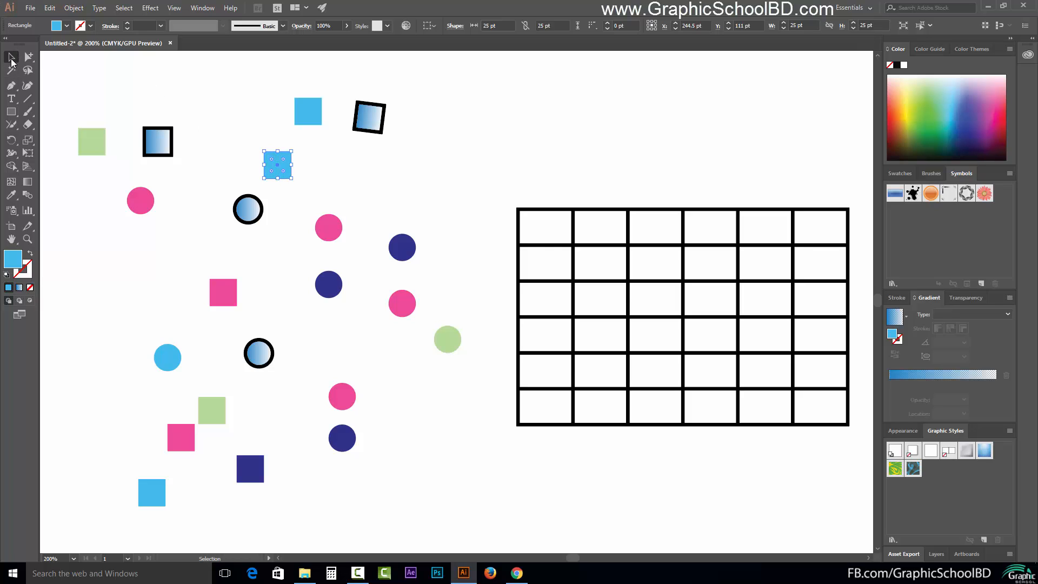
{"action": "double_click", "coordinate": [11, 57]}
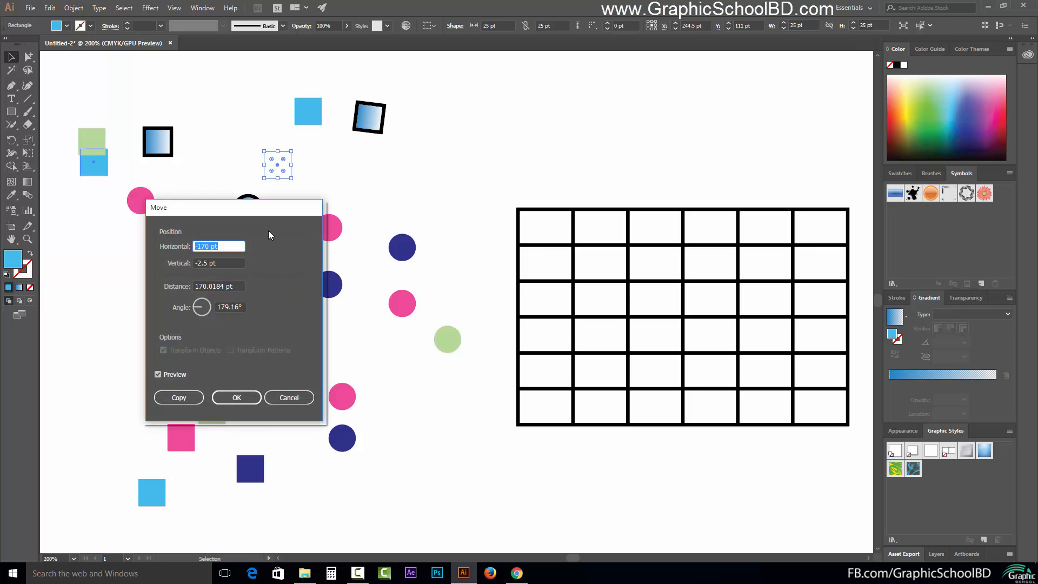
{"action": "left_click_drag", "start_coordinate": [232, 210], "coordinate": [183, 210]}
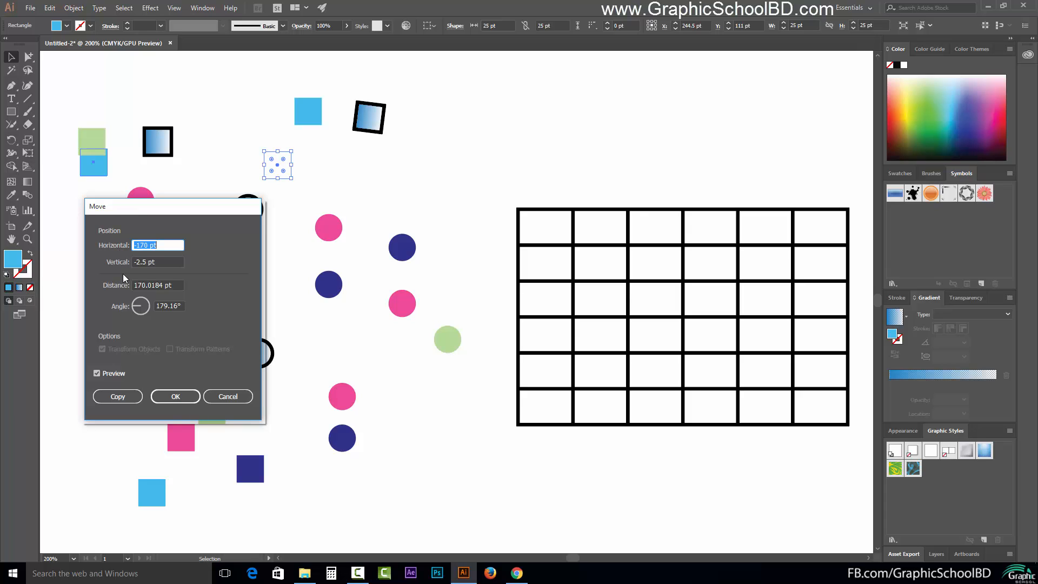
{"action": "left_click", "coordinate": [233, 389]}
{"action": "left_click", "coordinate": [334, 167]}
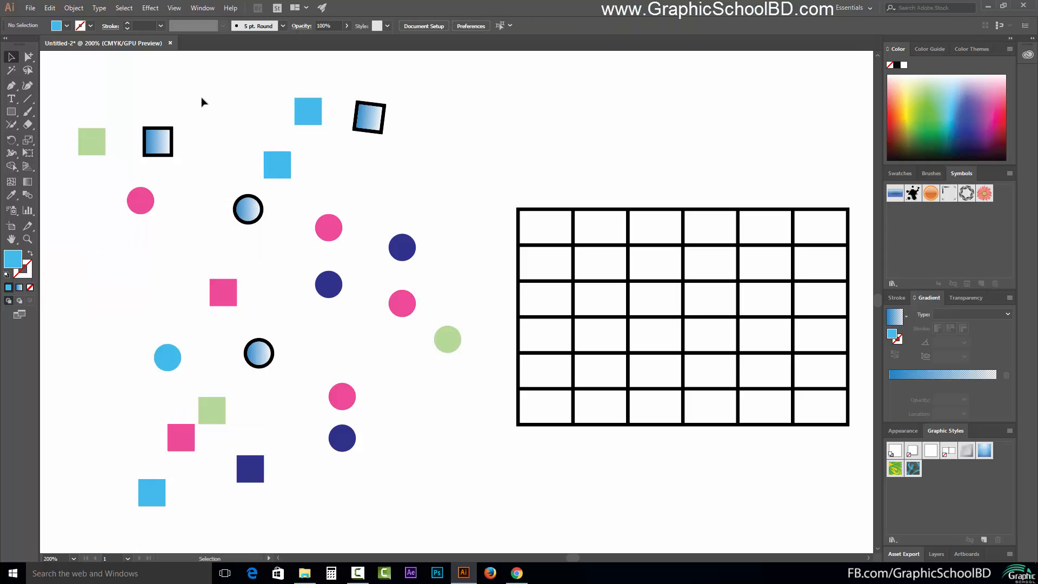
Select the stacked pink and dark-blue circles, preview the Move settings on them and cancel.
{"action": "left_click_drag", "start_coordinate": [310, 205], "coordinate": [362, 322]}
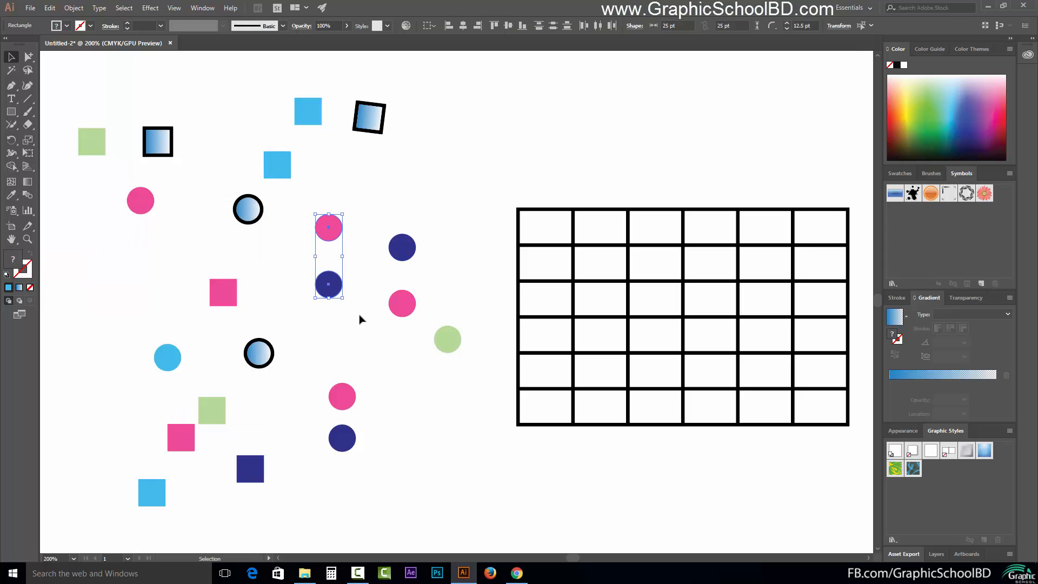
{"action": "double_click", "coordinate": [12, 58]}
{"action": "left_click_drag", "start_coordinate": [214, 214], "coordinate": [197, 215]}
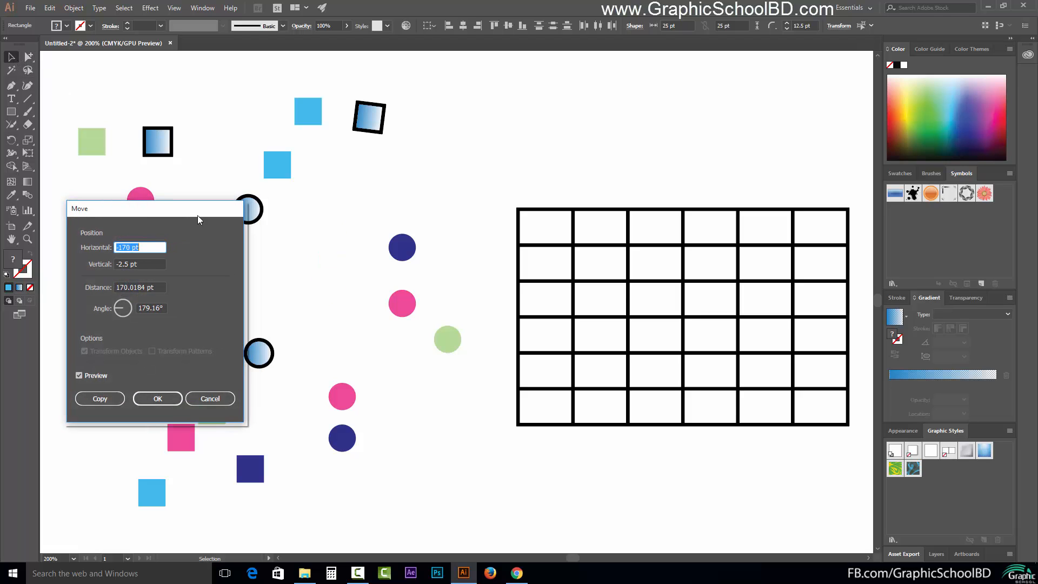
{"action": "left_click", "coordinate": [210, 398]}
Compare the Move preview on and off for the upper light-blue square, leave Preview off and cancel.
{"action": "left_click", "coordinate": [308, 111]}
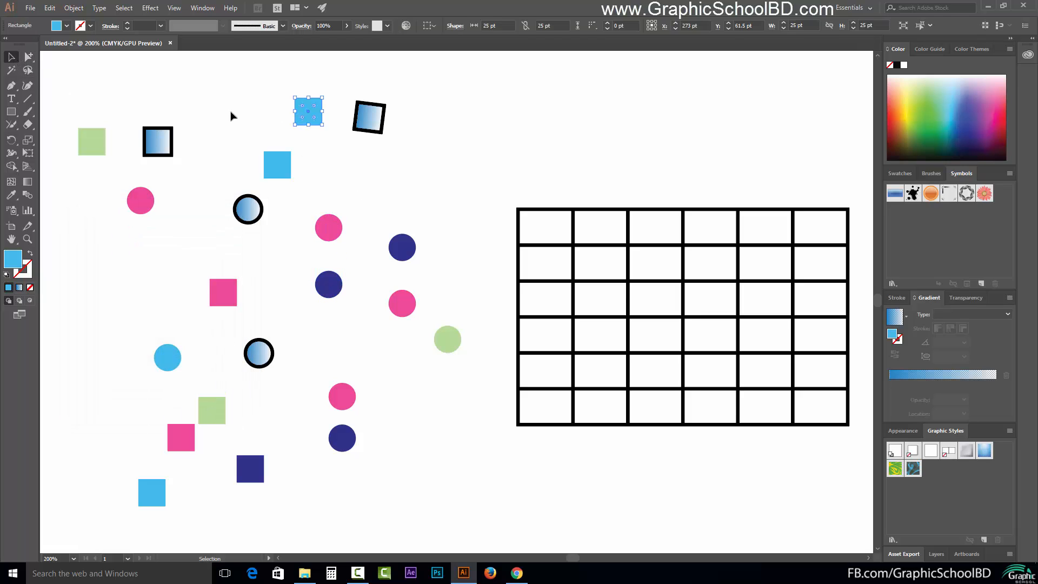
{"action": "double_click", "coordinate": [12, 57]}
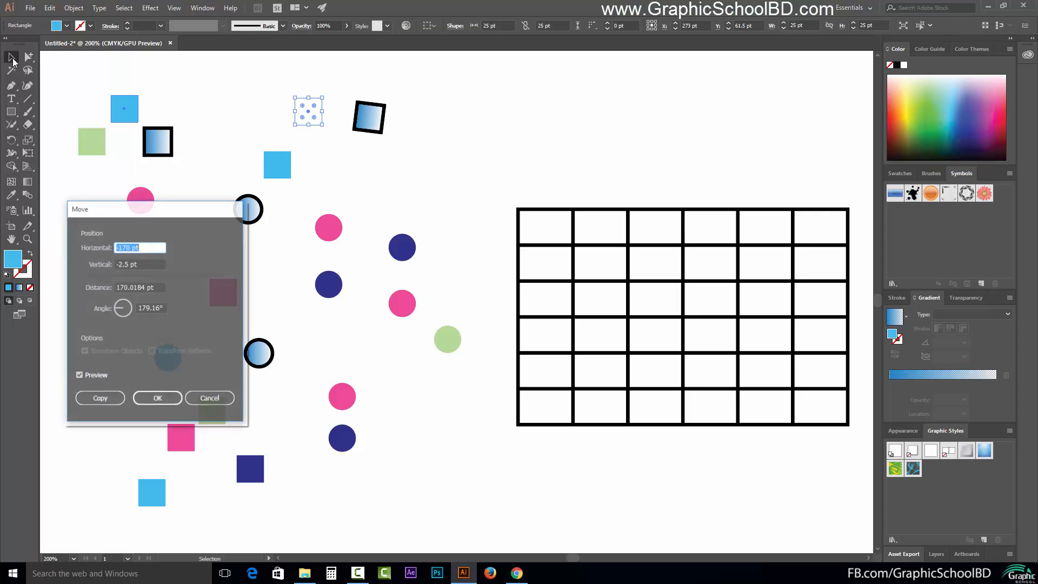
{"action": "left_click_drag", "start_coordinate": [178, 214], "coordinate": [187, 217]}
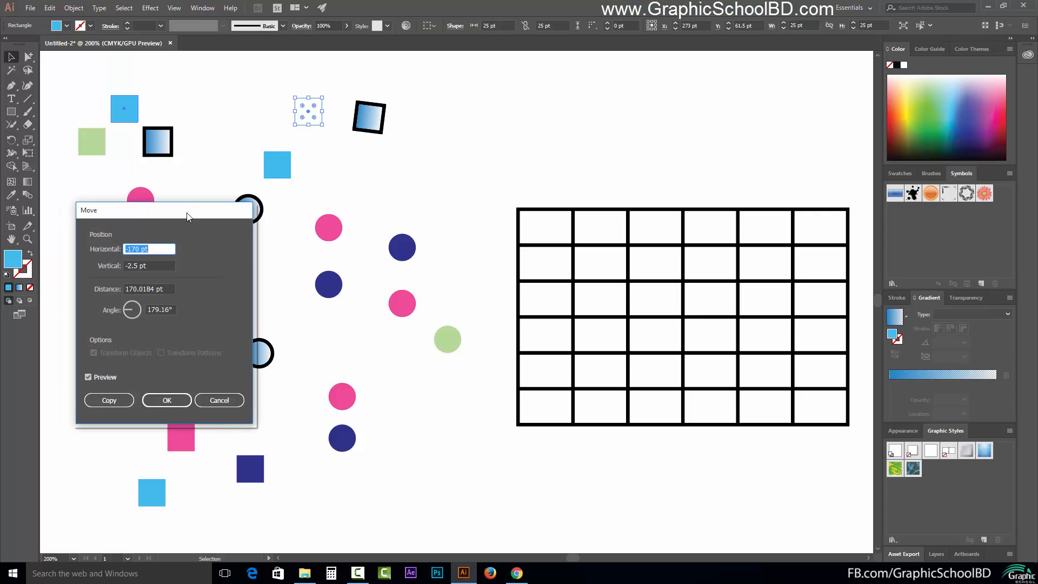
{"action": "left_click", "coordinate": [98, 376]}
{"action": "left_click", "coordinate": [99, 376]}
{"action": "left_click", "coordinate": [99, 377]}
{"action": "left_click", "coordinate": [98, 376]}
{"action": "left_click", "coordinate": [98, 377]}
{"action": "left_click", "coordinate": [99, 376]}
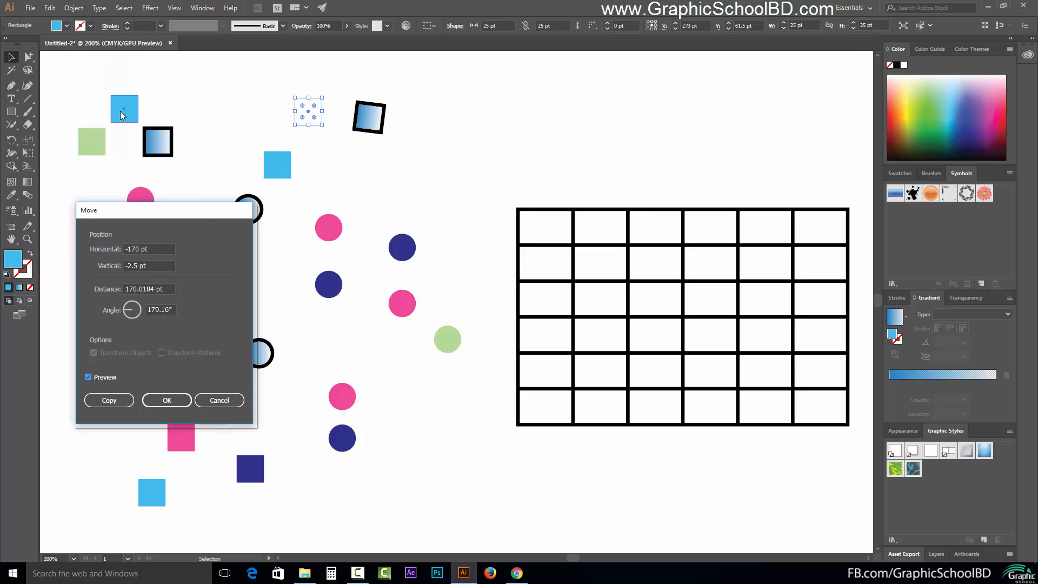
{"action": "left_click", "coordinate": [101, 378]}
{"action": "left_click", "coordinate": [101, 379]}
{"action": "left_click", "coordinate": [102, 378]}
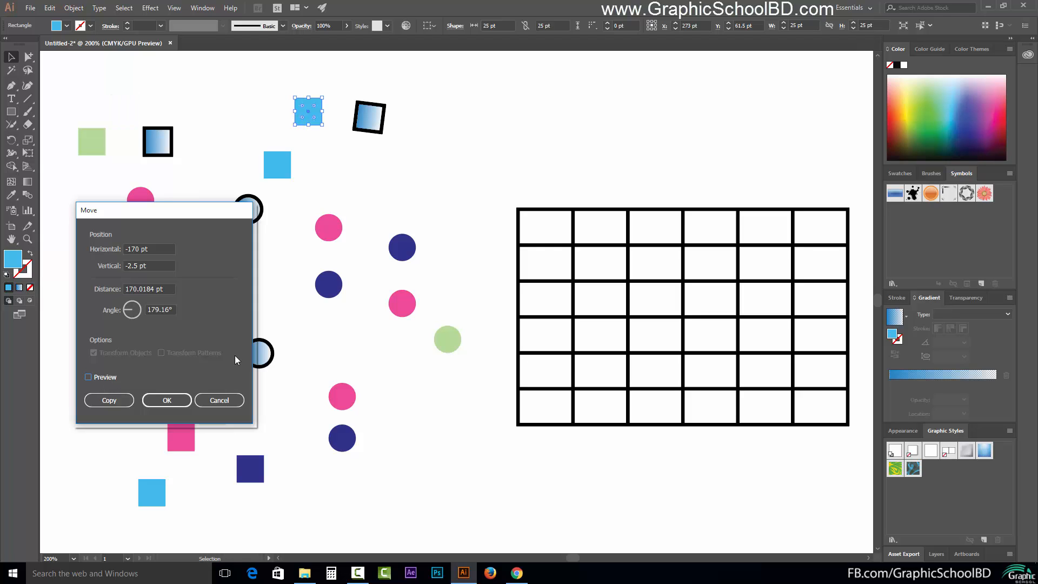
{"action": "left_click", "coordinate": [221, 400]}
Delete the scattered shapes except one green shape and place it at about X 168 pt, Y 129 pt.
{"action": "left_click", "coordinate": [377, 240]}
{"action": "left_click_drag", "start_coordinate": [425, 508], "coordinate": [96, 98]}
{"action": "key", "text": "Delete"}
{"action": "left_click_drag", "start_coordinate": [450, 344], "coordinate": [348, 200]}
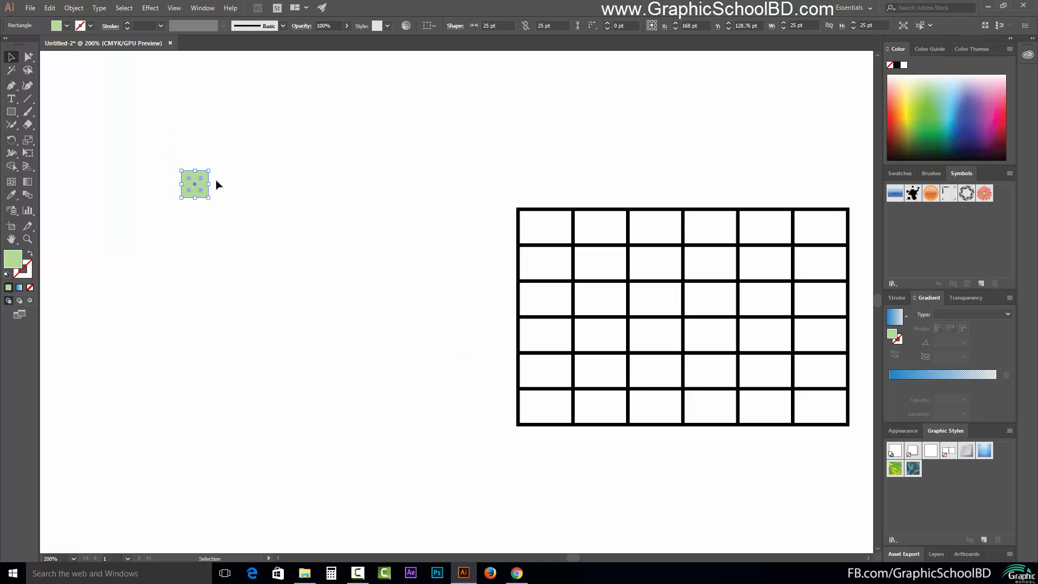
Enlarge the green square to about 94.5 × 73.3 pt and move it to about X 324 pt, Y 210 pt.
{"action": "left_click_drag", "start_coordinate": [209, 171], "coordinate": [365, 157]}
{"action": "scroll", "coordinate": [393, 228], "scroll_direction": "down", "scroll_amount": 2}
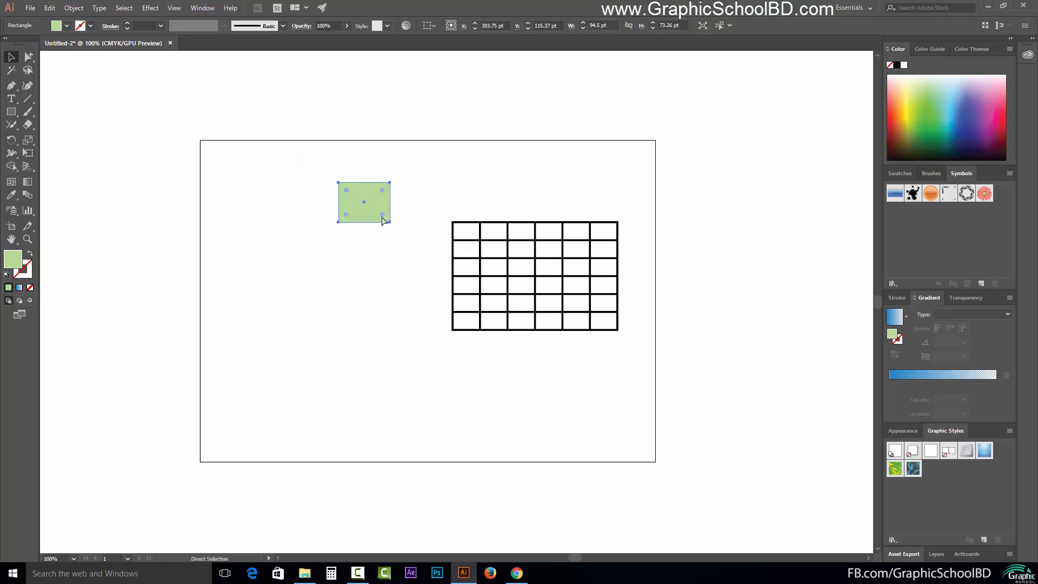
{"action": "mouse_move", "coordinate": [382, 216]}
{"action": "left_mouse_down"}
{"action": "mouse_move", "coordinate": [359, 185]}
{"action": "mouse_move", "coordinate": [370, 227]}
{"action": "left_mouse_up"}
{"action": "mouse_move", "coordinate": [365, 230]}
{"action": "left_mouse_down"}
{"action": "mouse_move", "coordinate": [392, 218]}
{"action": "mouse_move", "coordinate": [359, 217]}
{"action": "left_mouse_up"}
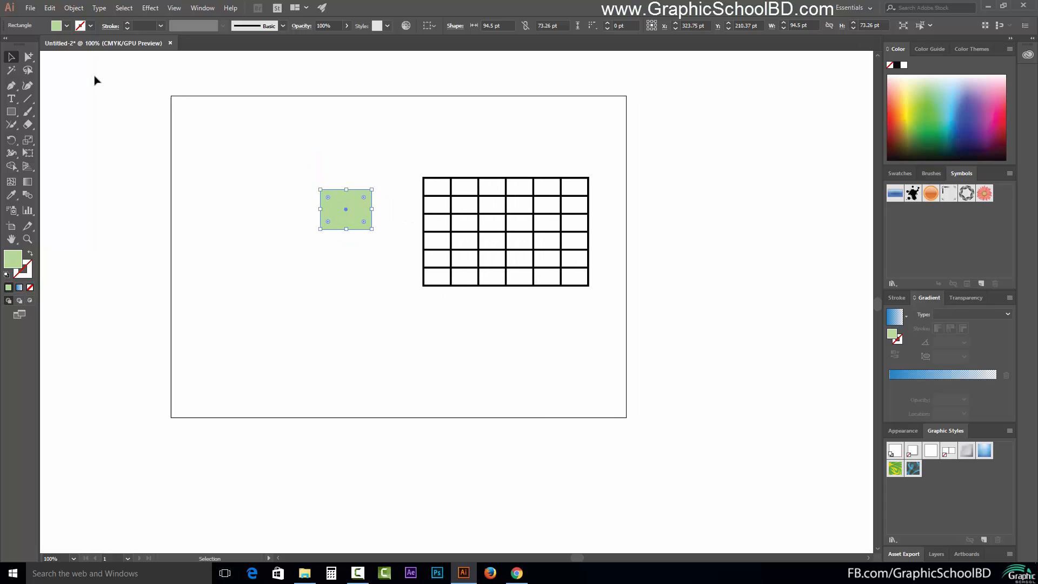
Open the Move options for the green rectangle and turn on Preview.
{"action": "double_click", "coordinate": [10, 58]}
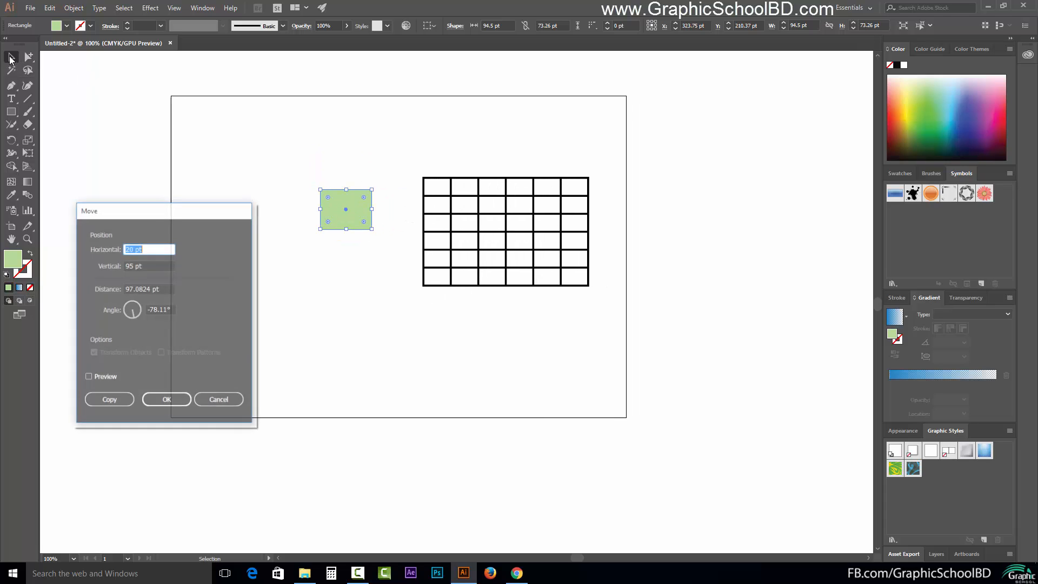
{"action": "left_click", "coordinate": [101, 375]}
{"action": "left_click", "coordinate": [99, 376]}
{"action": "left_click", "coordinate": [100, 376]}
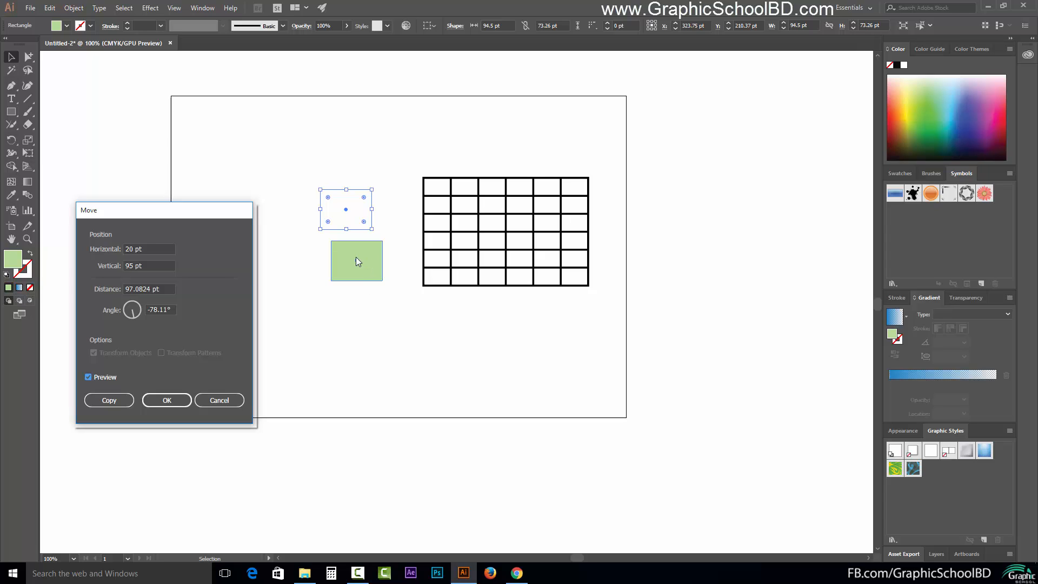
Set the green rectangle's horizontal move distance to 0 pt.
{"action": "left_click", "coordinate": [149, 248]}
{"action": "key", "text": "Down"}
{"action": "key", "text": "Down"}
{"action": "key", "text": "Down"}
{"action": "key", "text": "Down"}
{"action": "key", "text": "Down"}
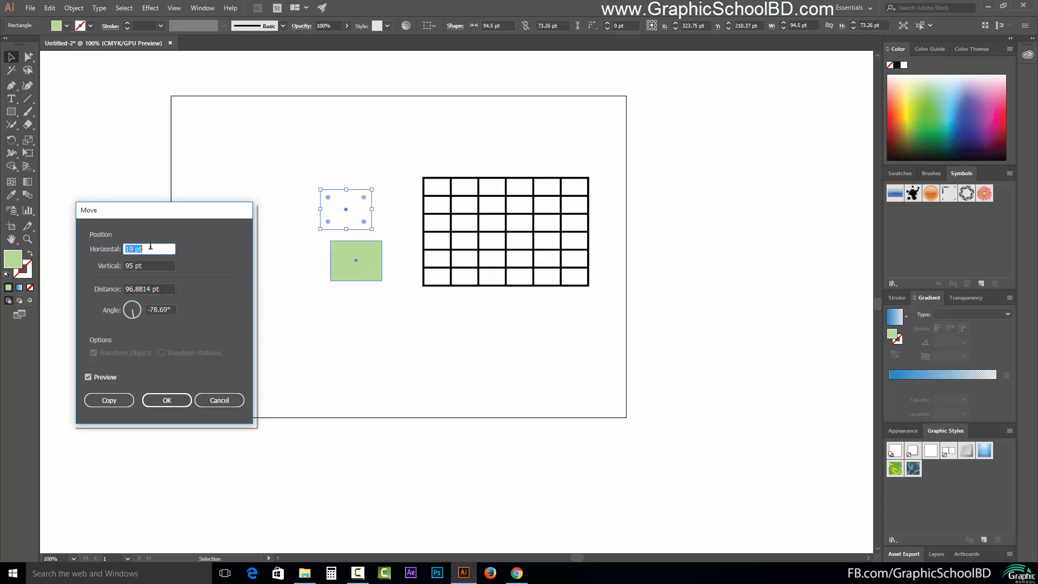
{"action": "key", "text": "Down"}
{"action": "key", "text": "Down"}
{"action": "key", "text": "Down"}
{"action": "key", "text": "Down"}
{"action": "key", "text": "Down"}
{"action": "key", "text": "Down"}
{"action": "key", "text": "Down"}
{"action": "key", "text": "Down"}
{"action": "key", "text": "Down"}
{"action": "key", "text": "Down"}
{"action": "key", "text": "Down"}
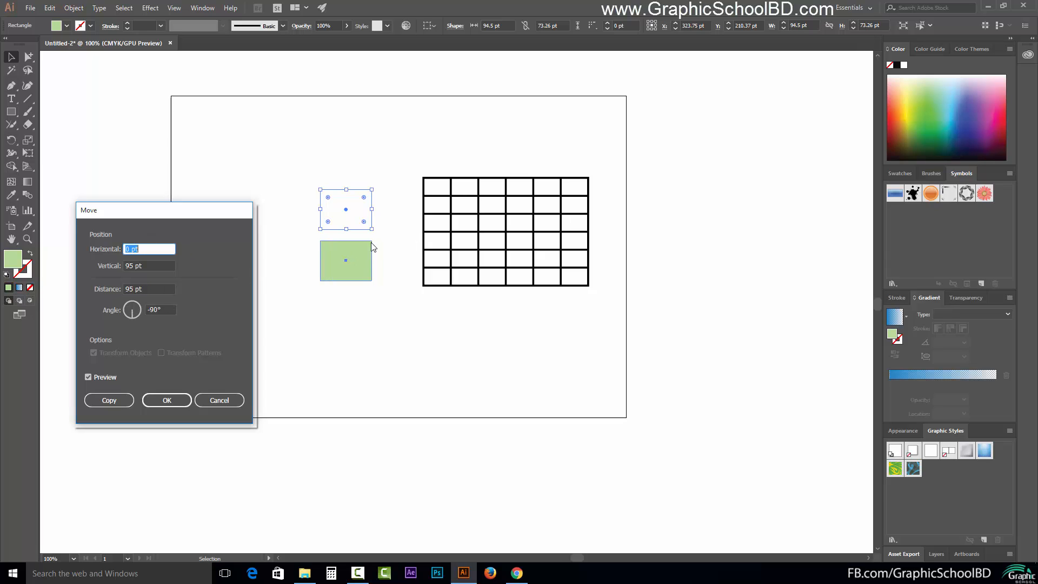
Raise the green rectangle's horizontal move distance to 37 pt while previewing the shift.
{"action": "key", "text": "Up"}
{"action": "key", "text": "Up"}
{"action": "key", "text": "Up"}
{"action": "key", "text": "Up"}
{"action": "key", "text": "Up"}
{"action": "key", "text": "Up"}
{"action": "key", "text": "Up"}
{"action": "key", "text": "Up"}
{"action": "key", "text": "Up"}
{"action": "key", "text": "Up"}
{"action": "key", "text": "Up"}
{"action": "key", "text": "Up"}
{"action": "key", "text": "Up"}
{"action": "key", "text": "Up"}
{"action": "key", "text": "Up"}
{"action": "key", "text": "Up"}
{"action": "key", "text": "Up"}
{"action": "key", "text": "Up"}
{"action": "key", "text": "Up"}
{"action": "key", "text": "Up"}
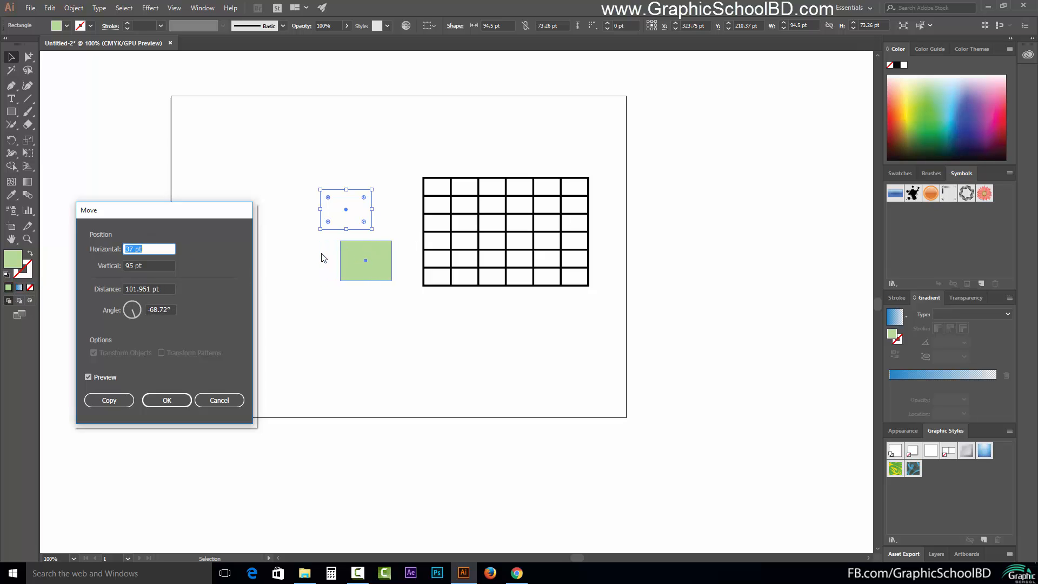
Lower the green rectangle's horizontal move distance to 2 pt.
{"action": "key", "text": "Down"}
{"action": "key", "text": "Down"}
{"action": "key", "text": "Down"}
{"action": "key", "text": "Down"}
{"action": "key", "text": "Down"}
{"action": "key", "text": "Down"}
{"action": "key", "text": "Down"}
{"action": "key", "text": "Down"}
{"action": "key", "text": "Down"}
{"action": "key", "text": "Down"}
{"action": "key", "text": "Down"}
{"action": "key", "text": "Down"}
{"action": "key", "text": "Down"}
{"action": "key", "text": "Down"}
{"action": "key", "text": "Down"}
{"action": "key", "text": "Down"}
{"action": "key", "text": "Down"}
{"action": "key", "text": "Down"}
{"action": "key", "text": "Down"}
{"action": "key", "text": "Down"}
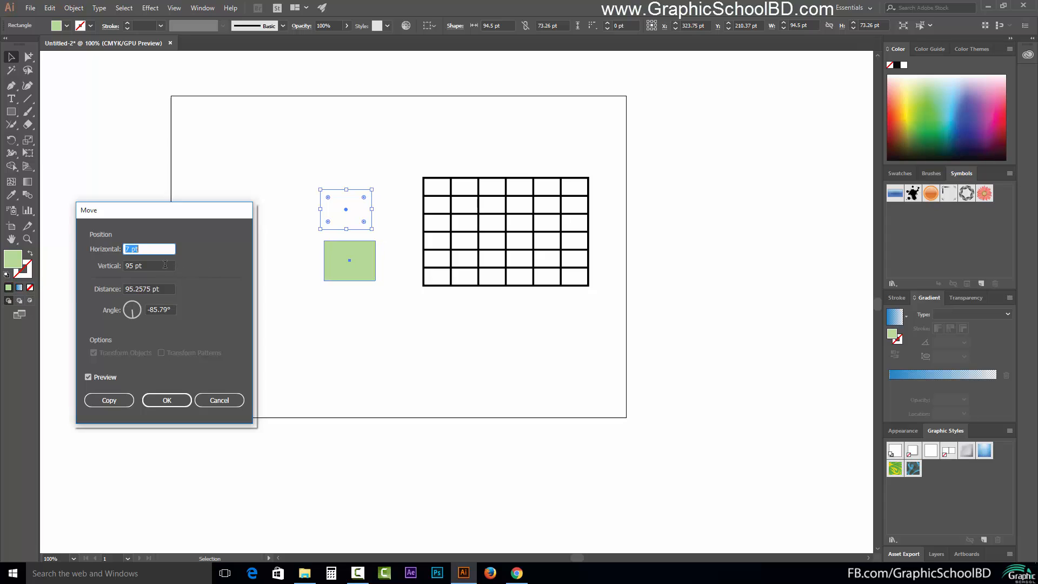
Increase the green rectangle's vertical move distance to 159 pt.
{"action": "left_click", "coordinate": [148, 266]}
{"action": "key", "text": "Up"}
{"action": "key", "text": "Up"}
{"action": "key", "text": "Up"}
{"action": "key", "text": "Up"}
{"action": "key", "text": "Up"}
{"action": "key", "text": "Up"}
{"action": "key", "text": "Up"}
{"action": "key", "text": "Up"}
{"action": "key", "text": "Up"}
{"action": "key", "text": "Up"}
{"action": "key", "text": "Up"}
{"action": "key", "text": "Up"}
{"action": "key", "text": "Up"}
{"action": "key", "text": "Up"}
{"action": "key", "text": "Up"}
{"action": "key", "text": "Up"}
{"action": "key", "text": "Up"}
{"action": "key", "text": "Up"}
{"action": "key", "text": "Up"}
{"action": "key", "text": "Up"}
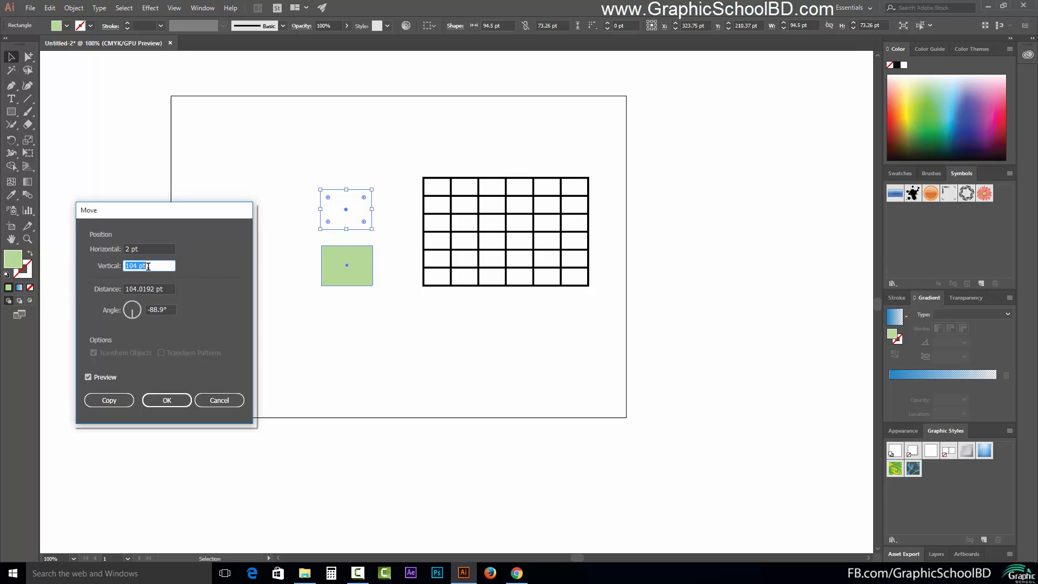
{"action": "key", "text": "Up"}
{"action": "key", "text": "Up"}
{"action": "key", "text": "Up"}
{"action": "key", "text": "Up"}
{"action": "key", "text": "Up"}
{"action": "key", "text": "Up"}
{"action": "key", "text": "Up"}
{"action": "key", "text": "Up"}
{"action": "key", "text": "Up"}
{"action": "key", "text": "Up"}
{"action": "key", "text": "Up"}
{"action": "key", "text": "Up"}
{"action": "key", "text": "Up"}
{"action": "key", "text": "Up"}
{"action": "key", "text": "Up"}
{"action": "key", "text": "Up"}
{"action": "key", "text": "Up"}
{"action": "key", "text": "Up"}
{"action": "key", "text": "Up"}
{"action": "key", "text": "Up"}
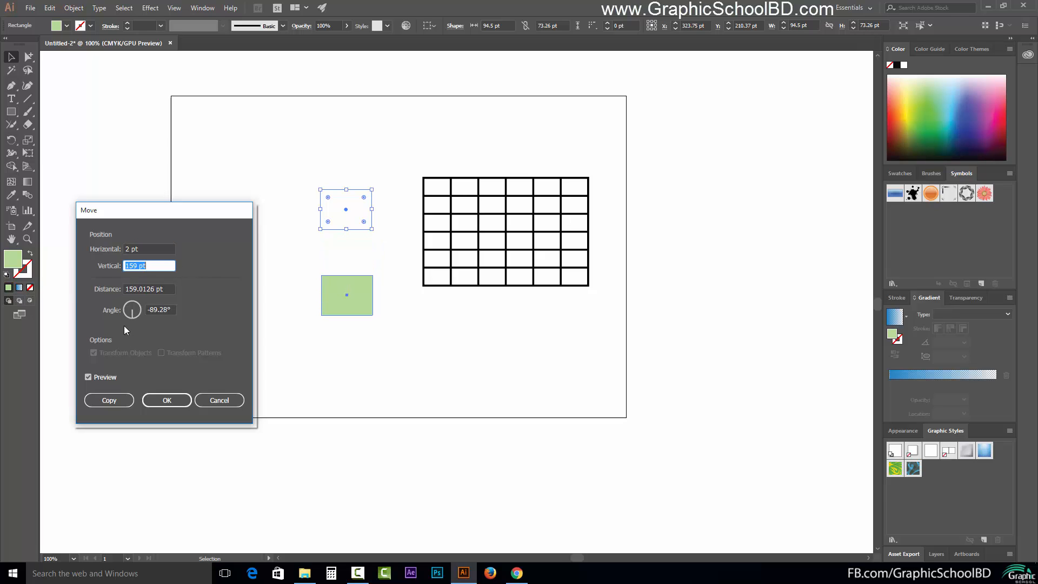
Try stepping the green rectangle's move angle up and back down in the preview, and cancel the move.
{"action": "left_click", "coordinate": [160, 308]}
{"action": "key", "text": "Up"}
{"action": "key", "text": "Up"}
{"action": "key", "text": "Up"}
{"action": "key", "text": "Up"}
{"action": "key", "text": "Up"}
{"action": "key", "text": "Up"}
{"action": "key", "text": "Up"}
{"action": "key", "text": "Up"}
{"action": "key", "text": "Up"}
{"action": "key", "text": "Up"}
{"action": "key", "text": "Up"}
{"action": "key", "text": "Up"}
{"action": "key", "text": "Up"}
{"action": "key", "text": "Up"}
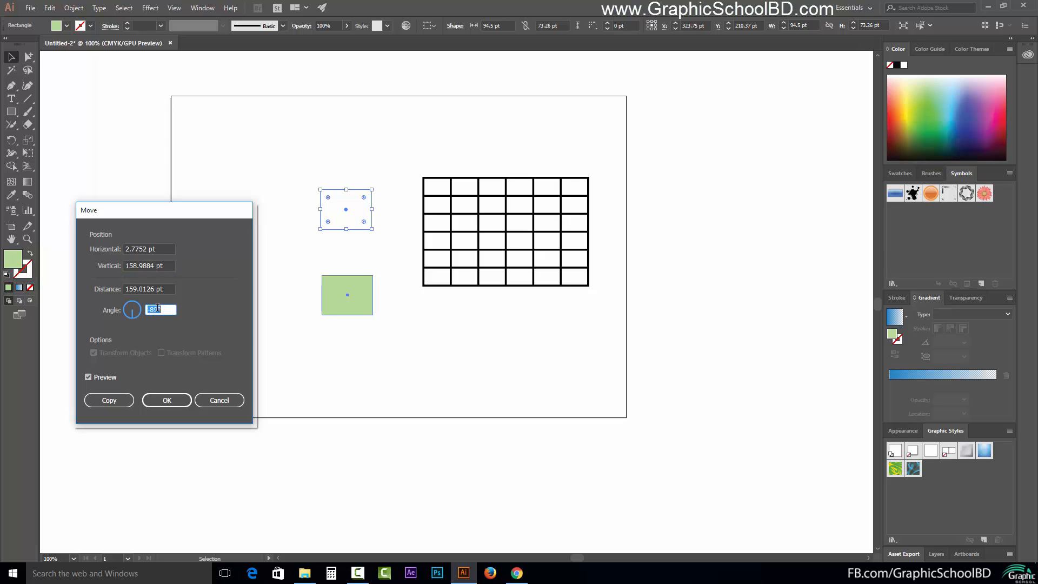
{"action": "key", "text": "Up"}
{"action": "key", "text": "Up"}
{"action": "key", "text": "Up"}
{"action": "key", "text": "Up"}
{"action": "key", "text": "Up"}
{"action": "key", "text": "Up"}
{"action": "key", "text": "Up"}
{"action": "key", "text": "Up"}
{"action": "key", "text": "Up"}
{"action": "key", "text": "Up"}
{"action": "key", "text": "Up"}
{"action": "key", "text": "Up"}
{"action": "key", "text": "Down"}
{"action": "key", "text": "Down"}
{"action": "key", "text": "Down"}
{"action": "key", "text": "Down"}
{"action": "key", "text": "Down"}
{"action": "key", "text": "Down"}
{"action": "key", "text": "Down"}
{"action": "key", "text": "Down"}
{"action": "key", "text": "Down"}
{"action": "key", "text": "Down"}
{"action": "key", "text": "Down"}
{"action": "key", "text": "Down"}
{"action": "key", "text": "Down"}
{"action": "key", "text": "Down"}
{"action": "key", "text": "Down"}
{"action": "key", "text": "Down"}
{"action": "key", "text": "Down"}
{"action": "key", "text": "Down"}
{"action": "key", "text": "Down"}
{"action": "key", "text": "Down"}
{"action": "left_click", "coordinate": [227, 402]}
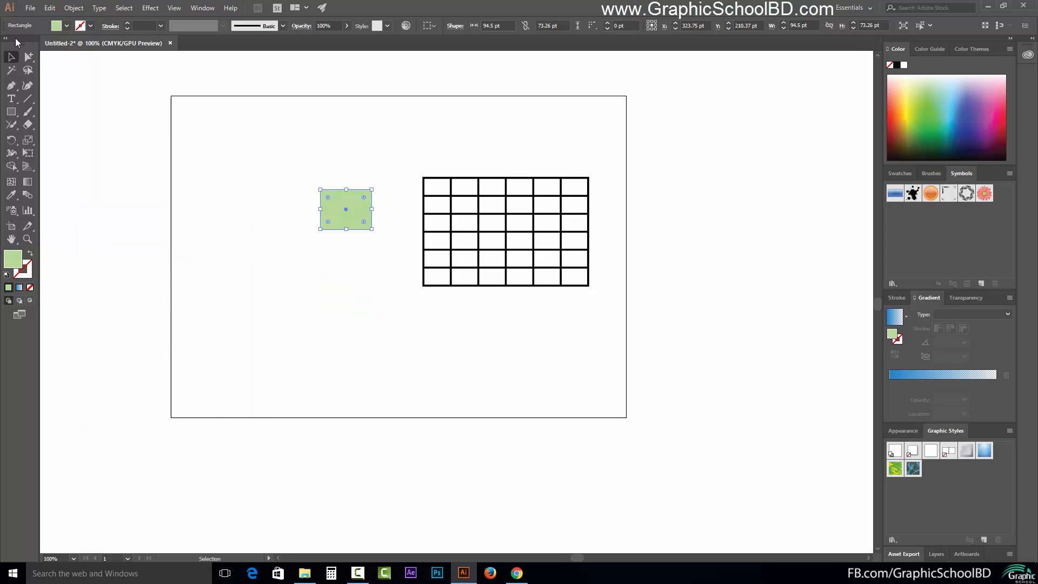
Move the green rectangle 20 pt horizontally and 95 pt vertically, and undo that move.
{"action": "double_click", "coordinate": [10, 59]}
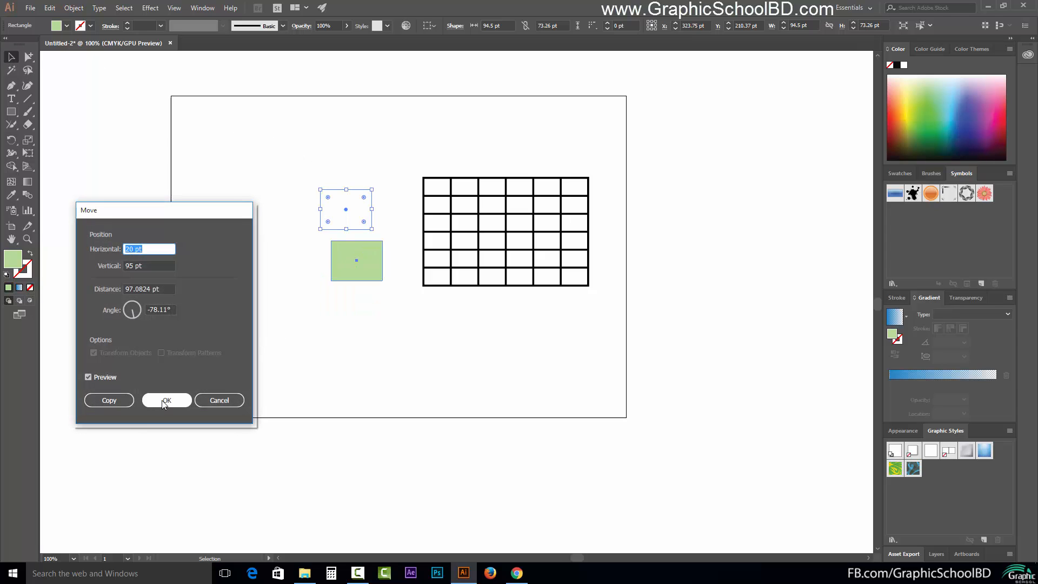
{"action": "left_click", "coordinate": [164, 401]}
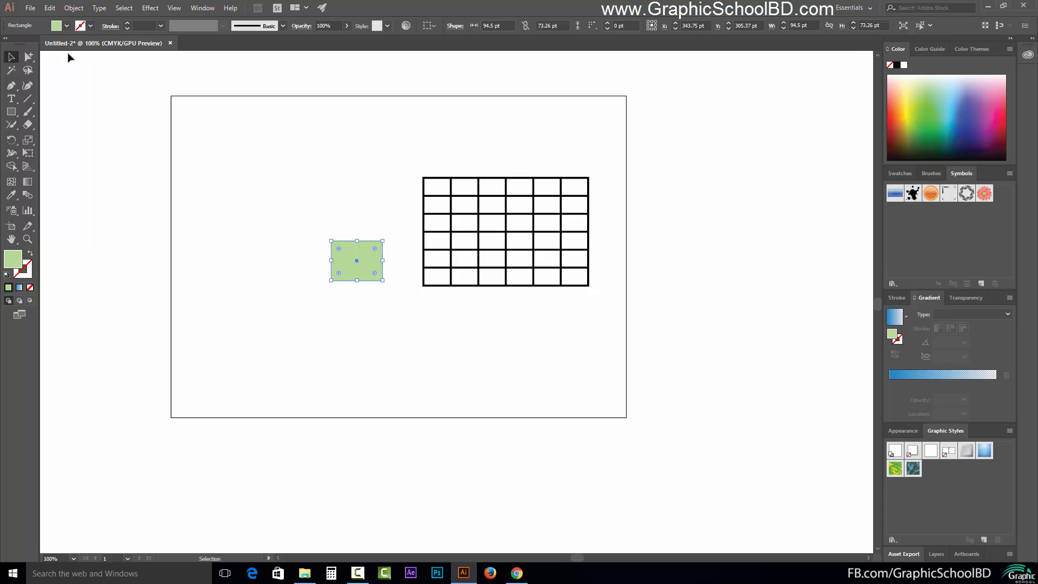
{"action": "key", "text": "ctrl+z"}
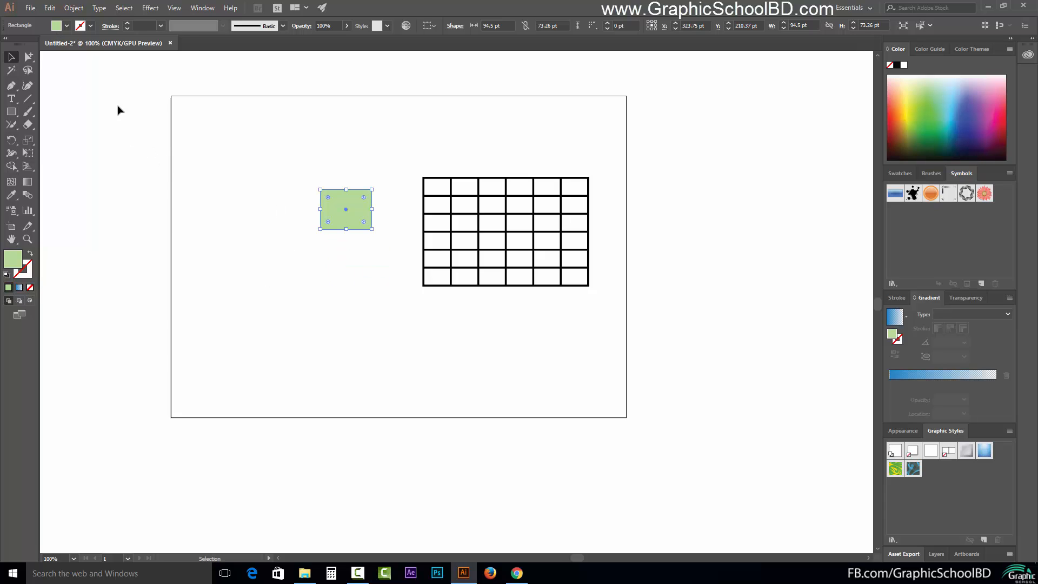
Create a copy of the green rectangle offset 20 pt horizontally and 95 pt vertically, and clear the selection.
{"action": "double_click", "coordinate": [13, 58]}
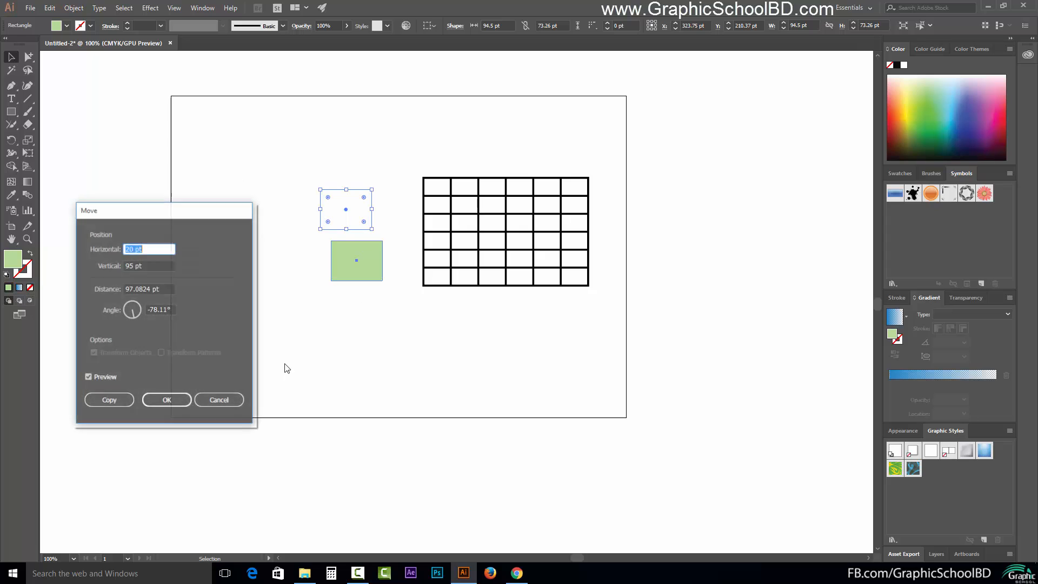
{"action": "left_click", "coordinate": [109, 400]}
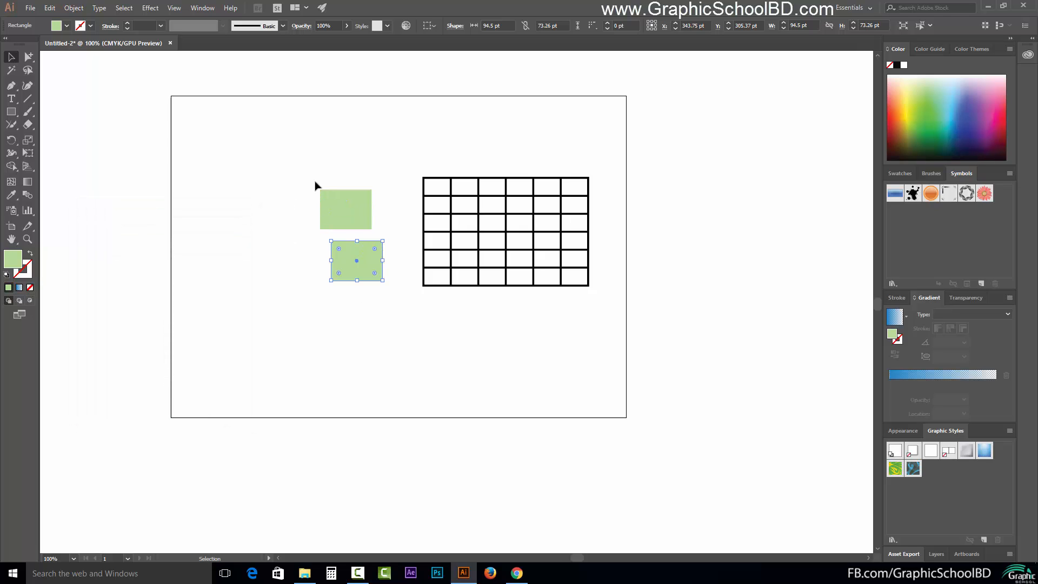
{"action": "left_click_drag", "start_coordinate": [371, 232], "coordinate": [370, 230]}
{"action": "left_click_drag", "start_coordinate": [405, 306], "coordinate": [383, 314]}
{"action": "left_click", "coordinate": [299, 174]}
{"action": "left_click", "coordinate": [383, 317]}
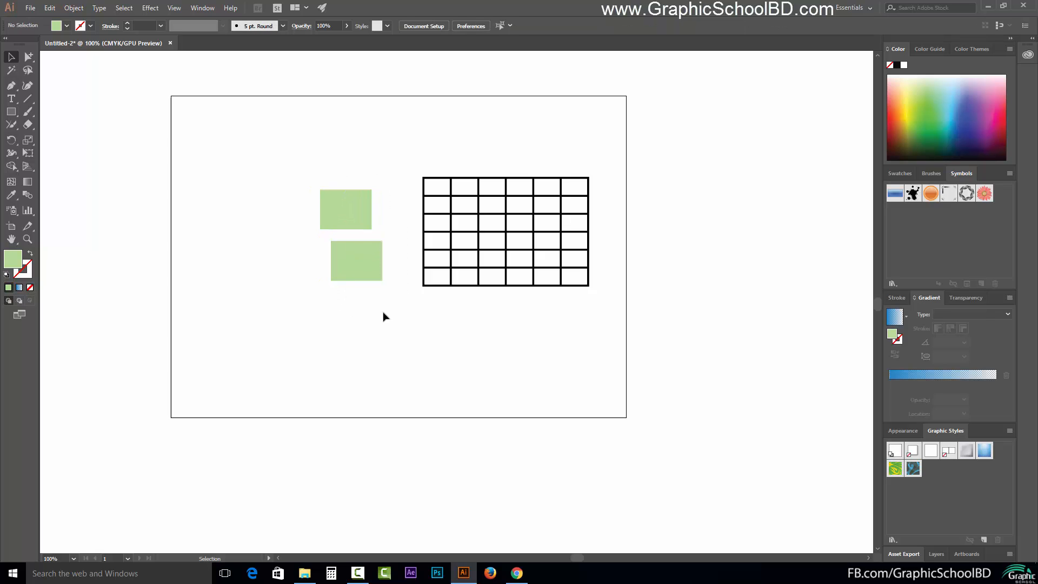
Reposition both green rectangles freely on the artboard and round the lower one's corners to a 36.63 pt radius.
{"action": "left_click_drag", "start_coordinate": [322, 197], "coordinate": [323, 257]}
{"action": "left_click_drag", "start_coordinate": [311, 213], "coordinate": [347, 204]}
{"action": "left_click", "coordinate": [313, 252]}
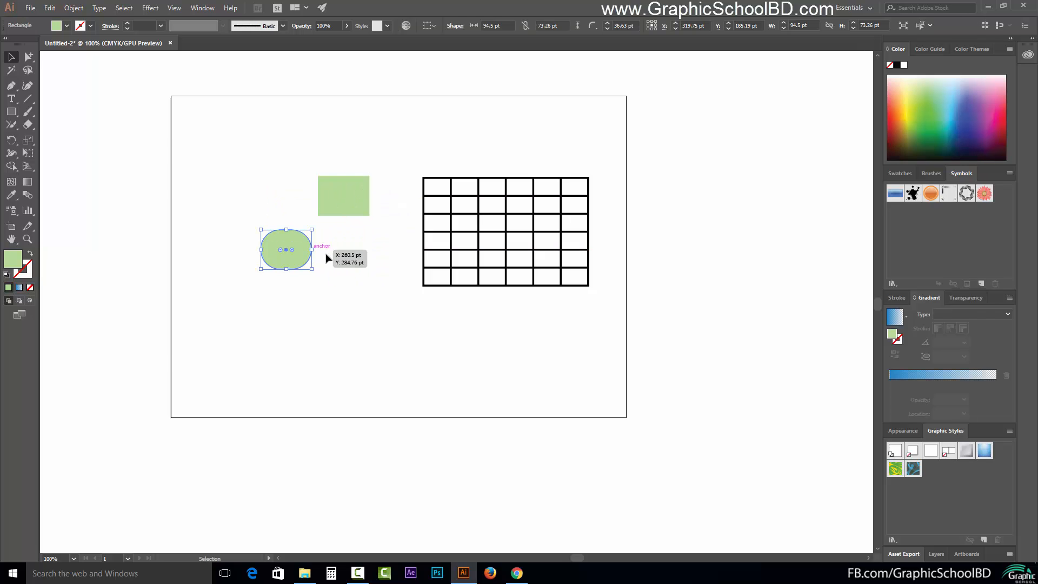